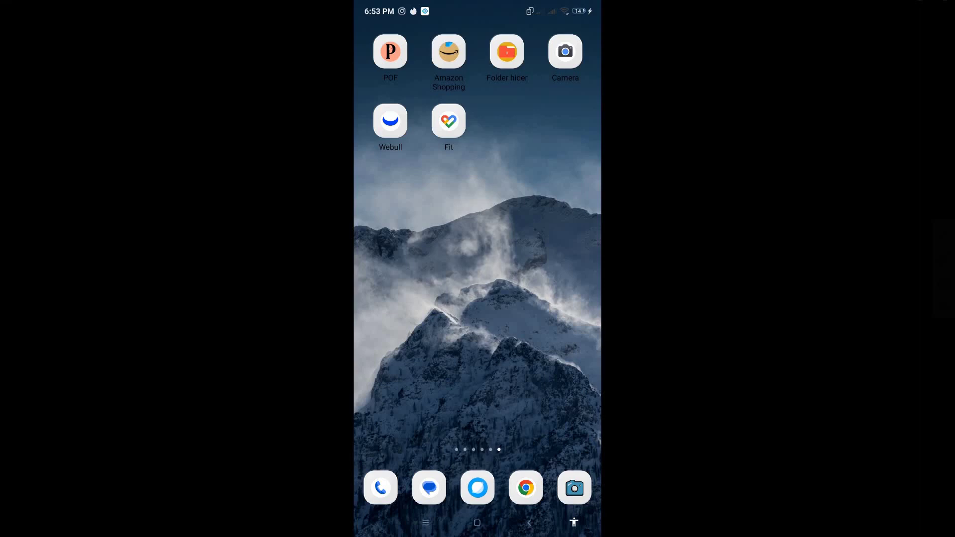
# Launch Google Fit to its Home summary showing 0 Heart Points, 0 steps and 1,207 calories.
pyautogui.click(449, 121)
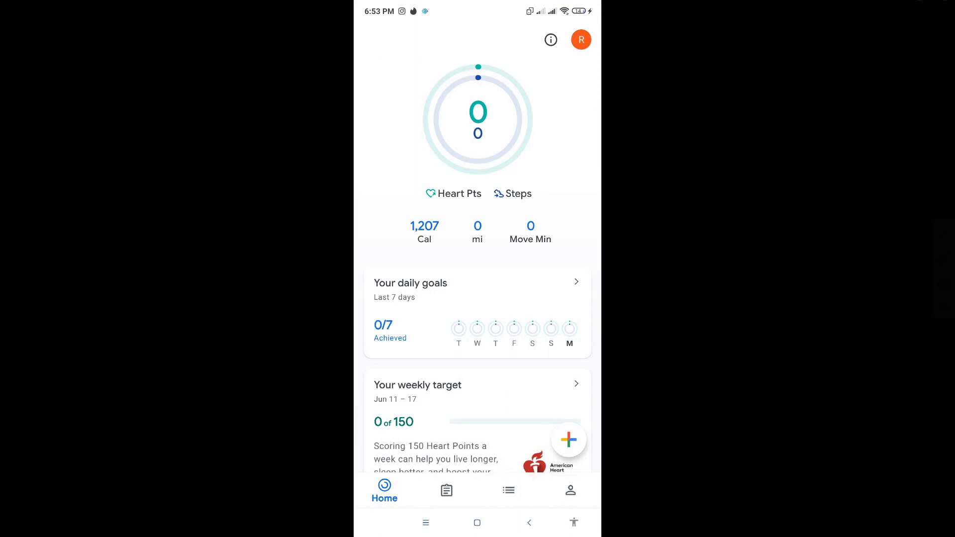
# View Heart Points history by Week and Month, then return to Monday, June 12's Day view.
pyautogui.click(453, 193)
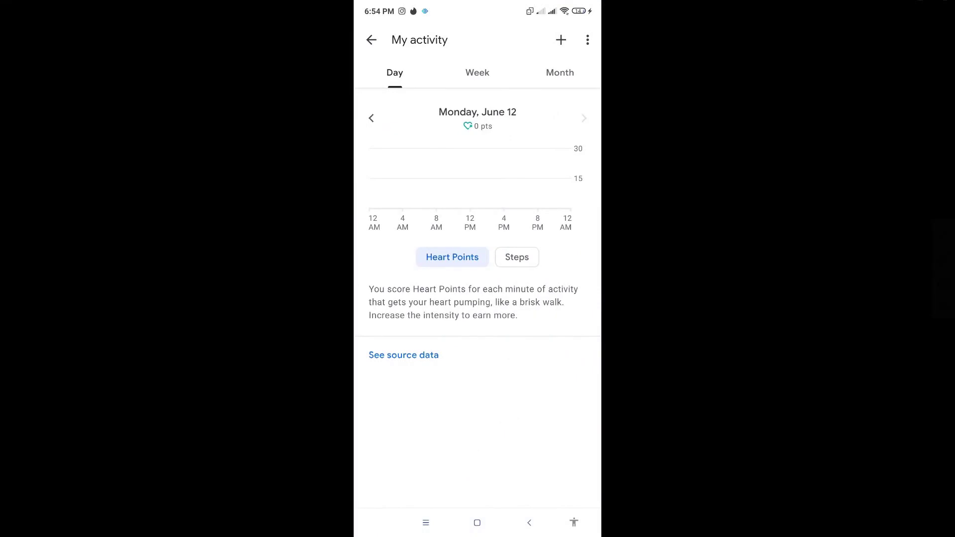
pyautogui.click(478, 72)
pyautogui.click(561, 72)
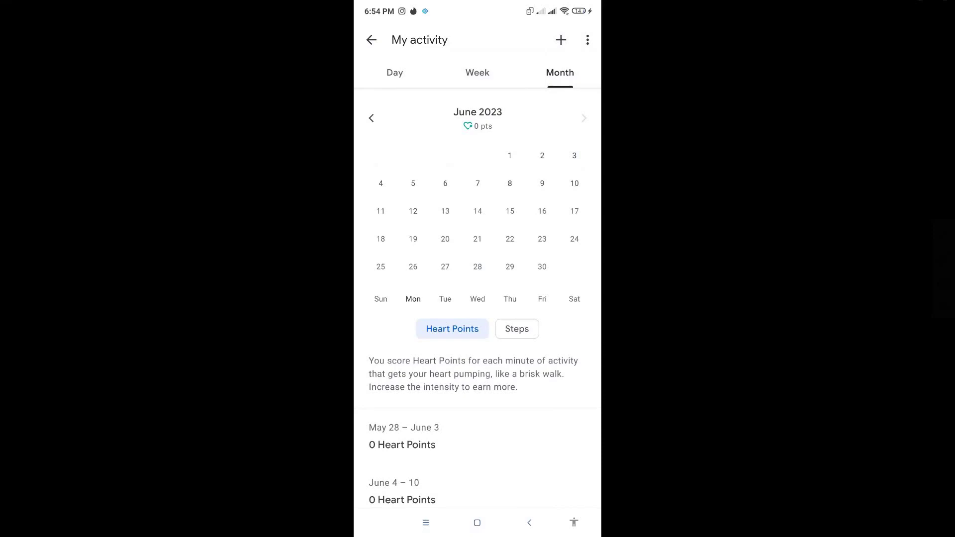
pyautogui.click(394, 73)
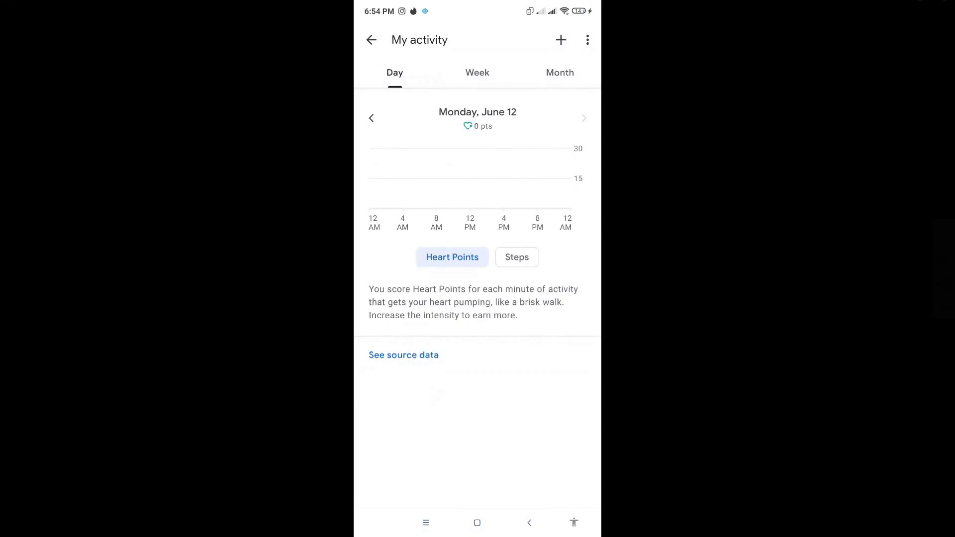
pyautogui.click(562, 40)
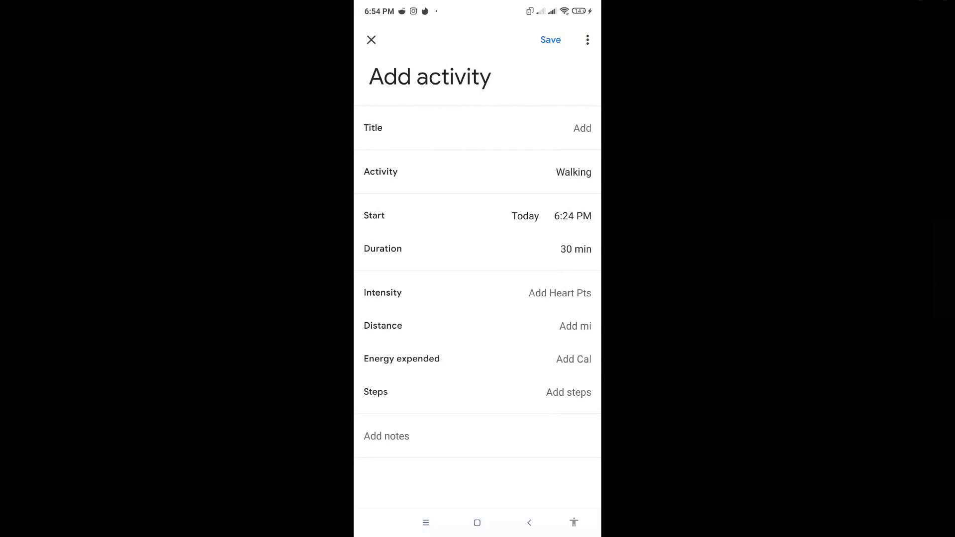
pyautogui.press('Escape')
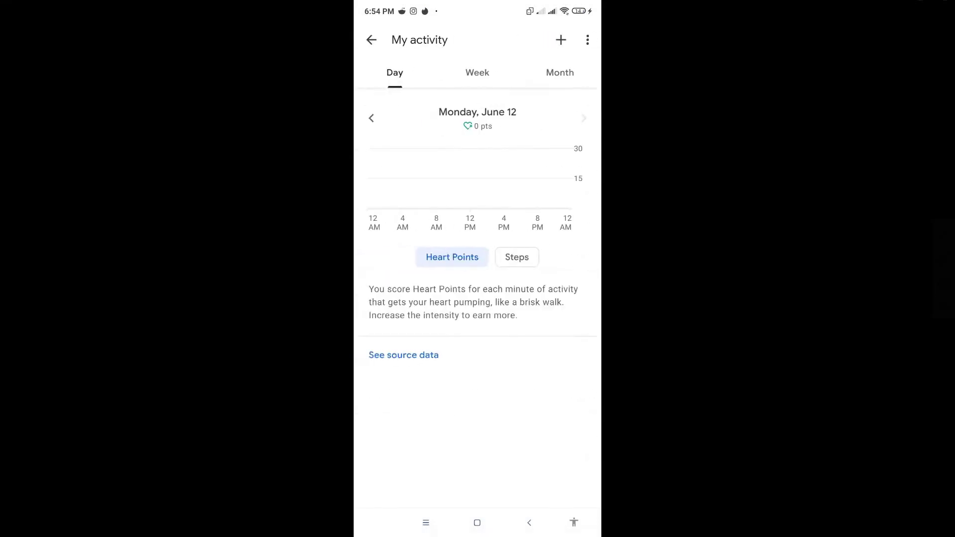